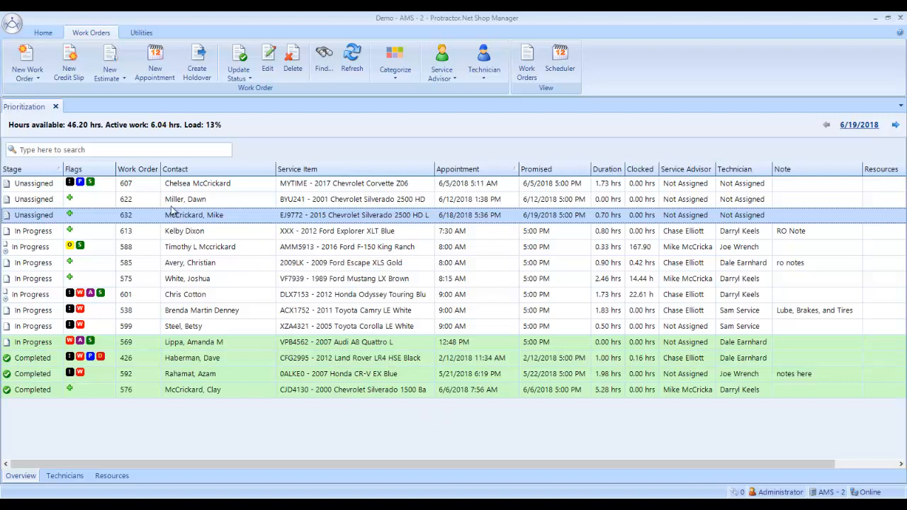
Start a new credit slip, search contacts by the customer's last name, and select the customer's 2015 Chevrolet Silverado.
click(71, 63)
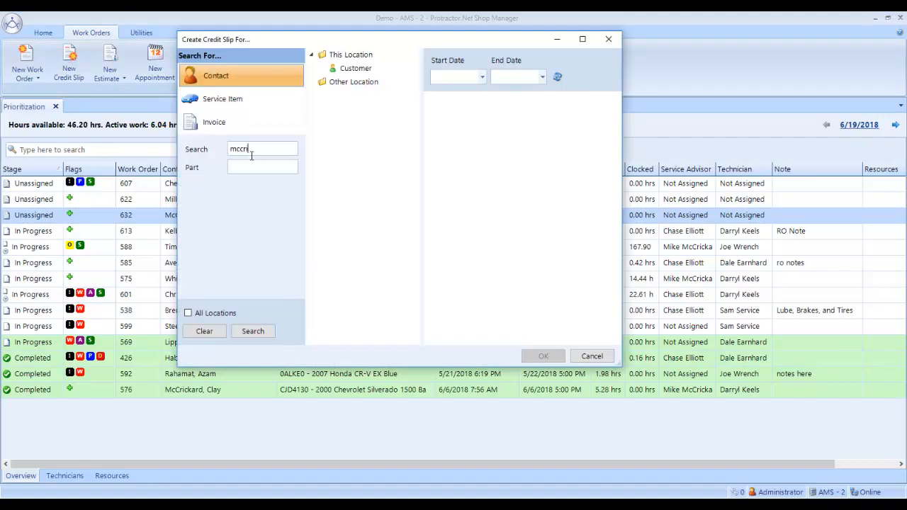
key(Return)
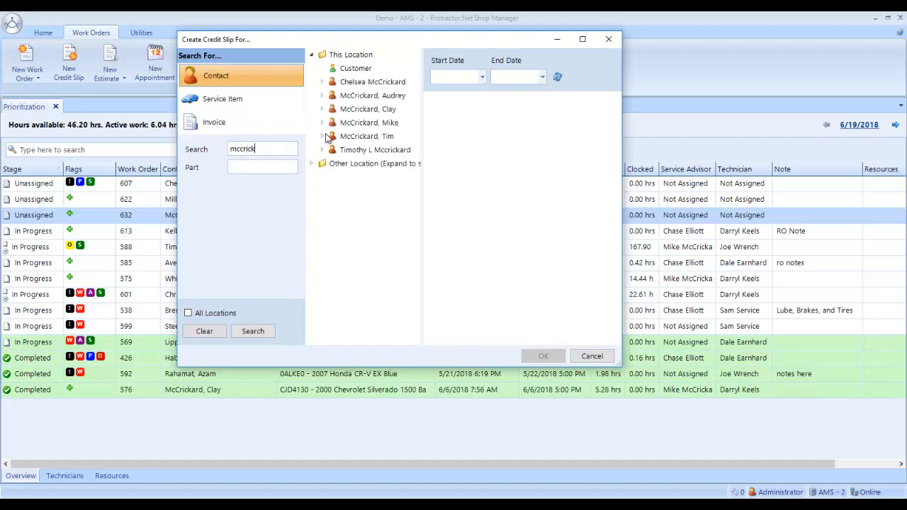
click(323, 124)
click(354, 136)
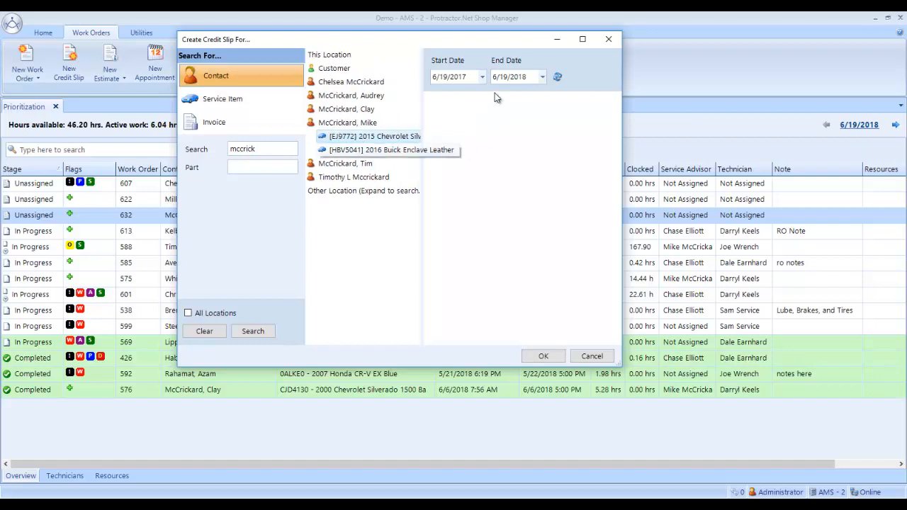
Set the invoice search start date to 4/1/2017 and refresh the vehicle's invoice list.
click(483, 77)
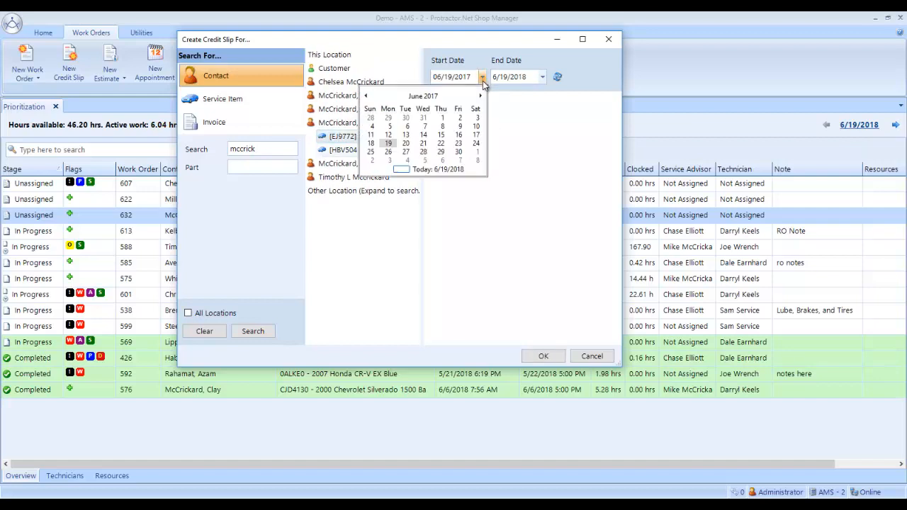
click(366, 97)
click(367, 96)
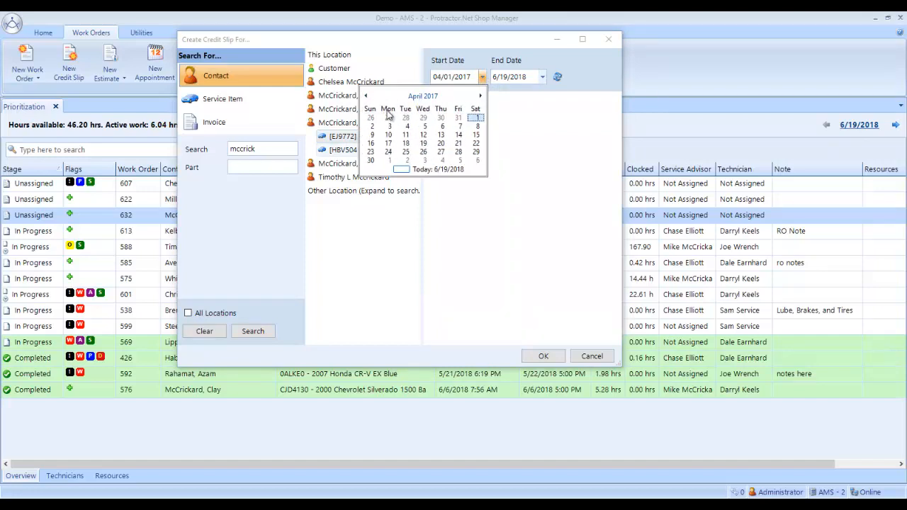
click(476, 118)
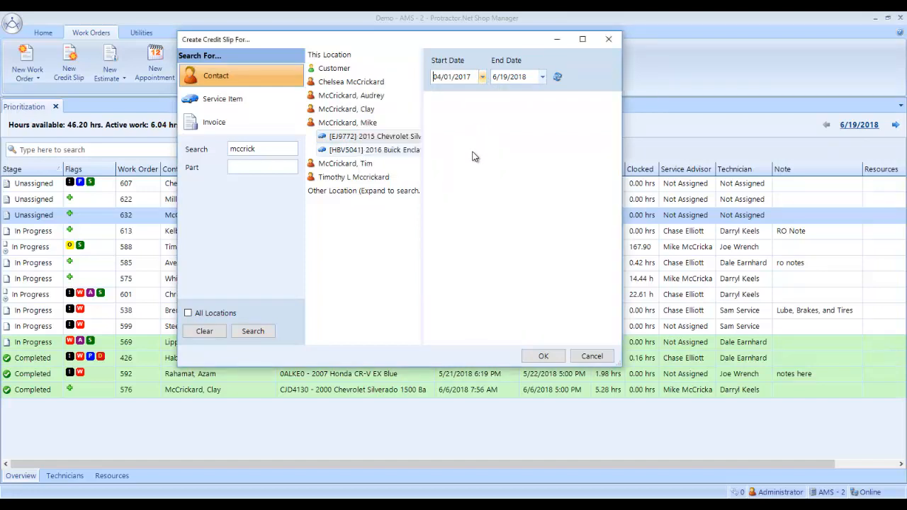
click(558, 78)
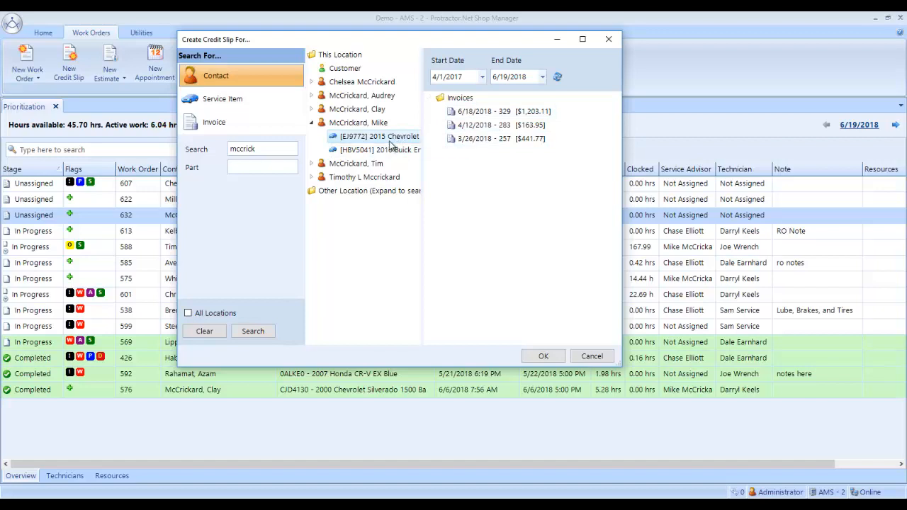
Create the credit slip against the 6/18/2018 invoice with the option to reverse selected invoice lines.
click(541, 356)
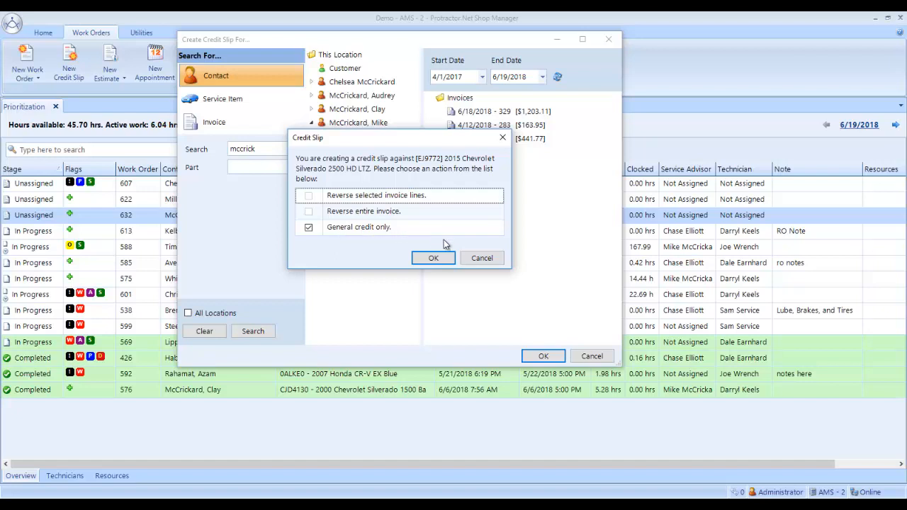
click(480, 260)
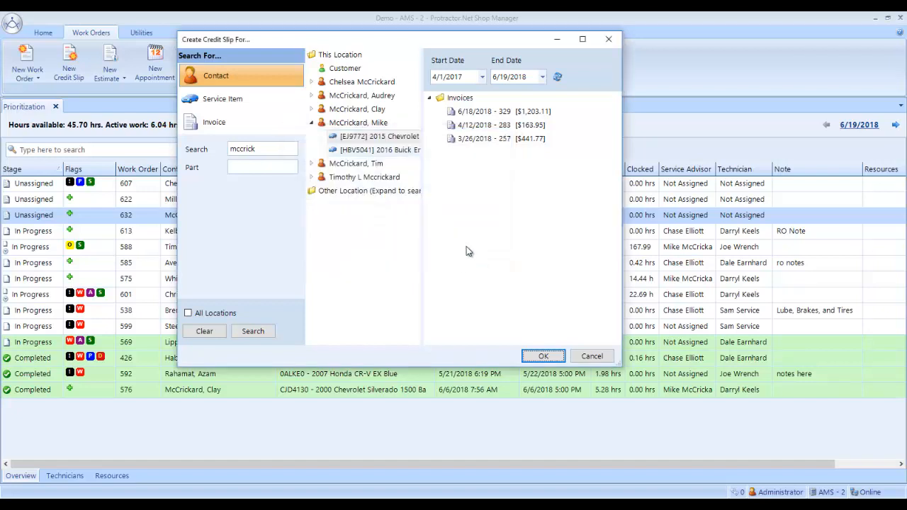
click(469, 114)
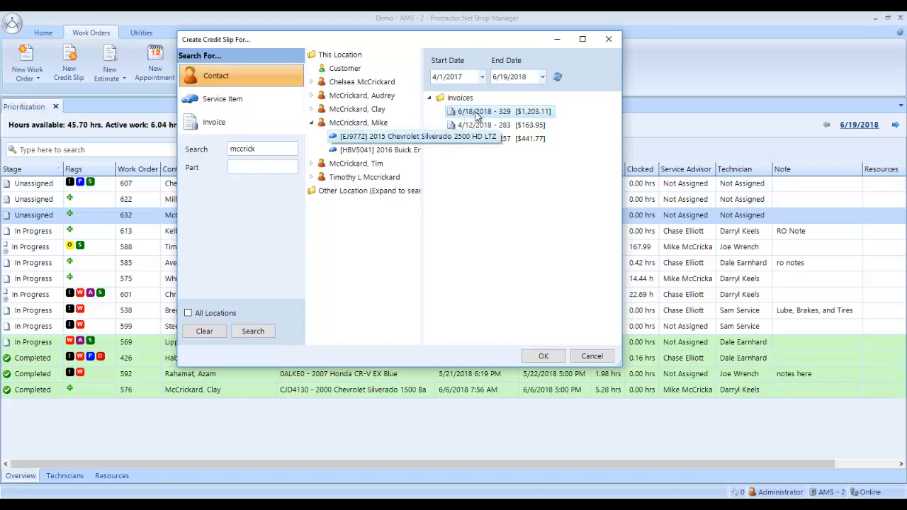
click(547, 354)
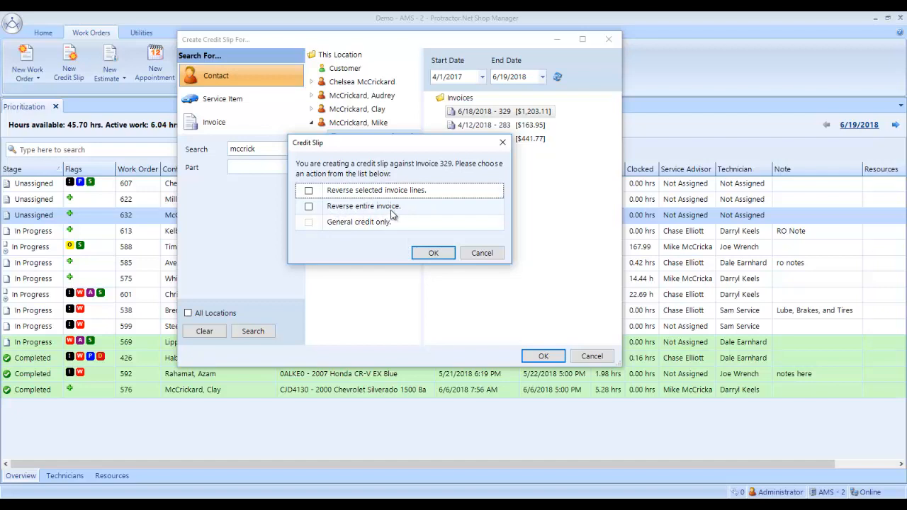
click(309, 191)
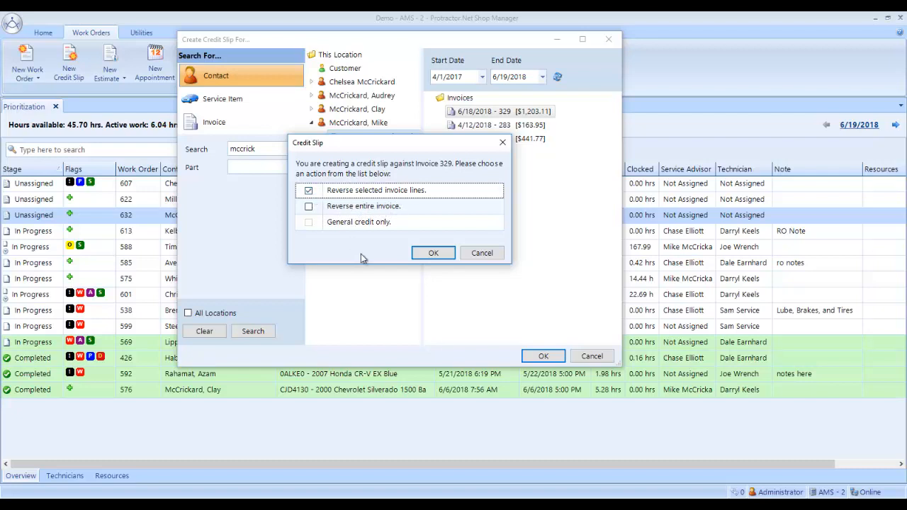
click(438, 255)
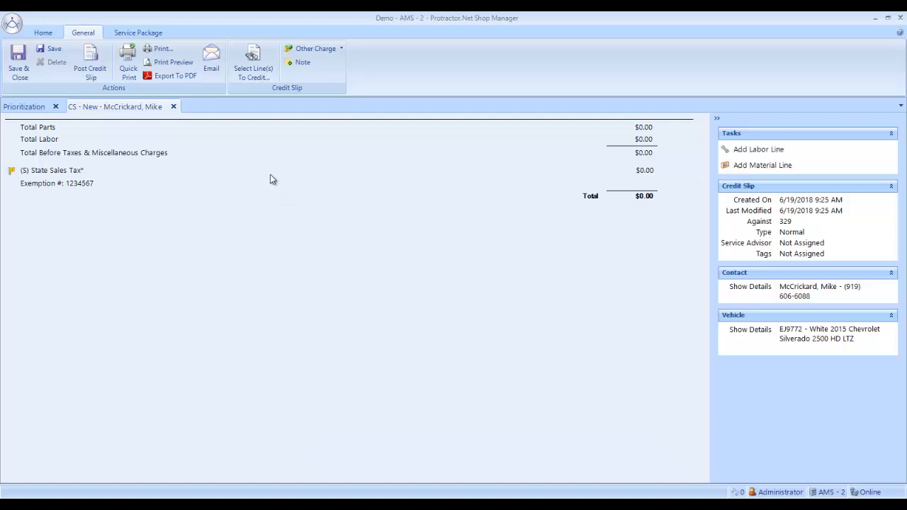
Select the entire Fuel Filter service package, both labor and the TP3018 part, as the lines to credit.
click(256, 72)
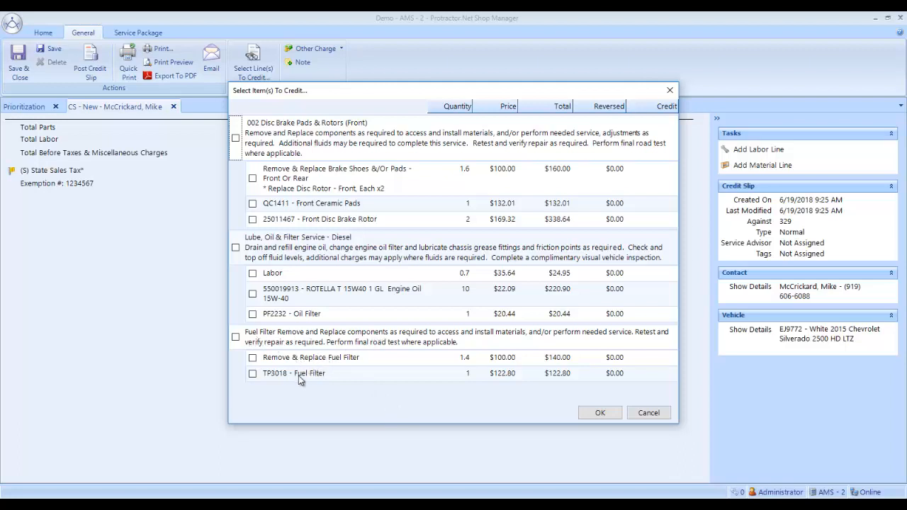
click(252, 357)
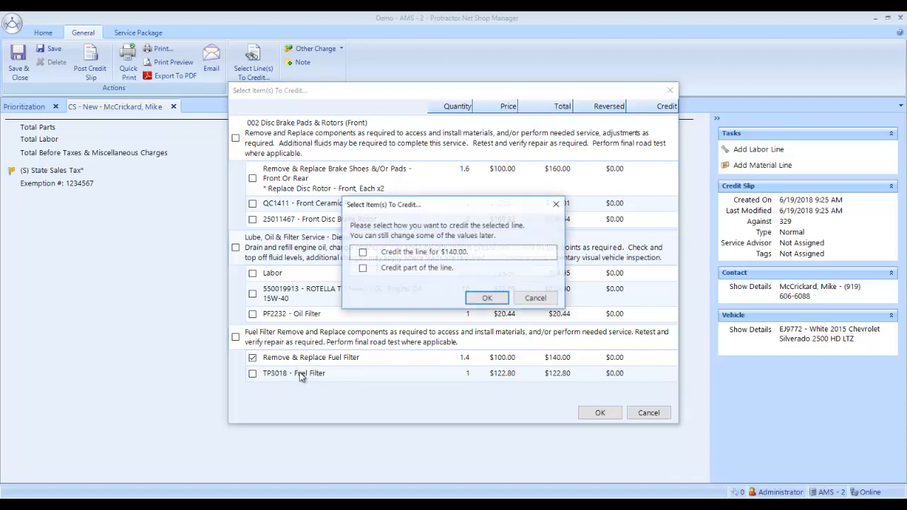
click(536, 298)
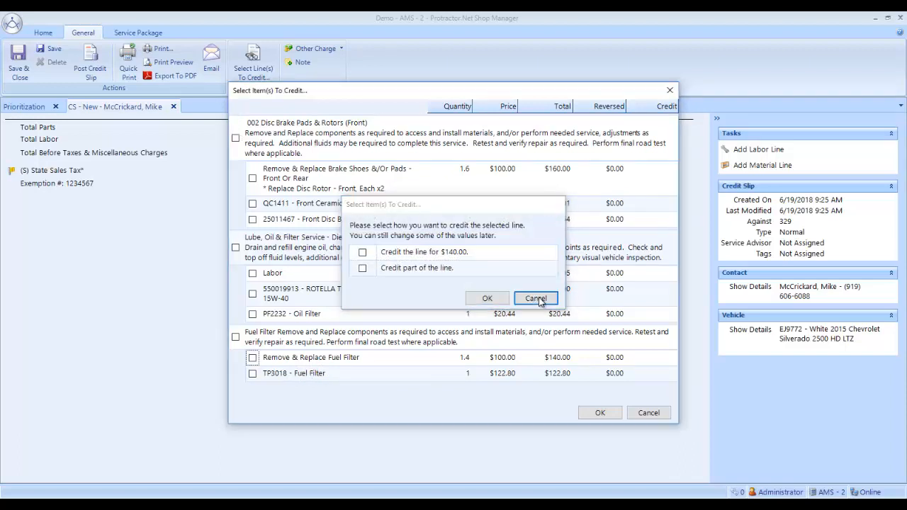
click(236, 338)
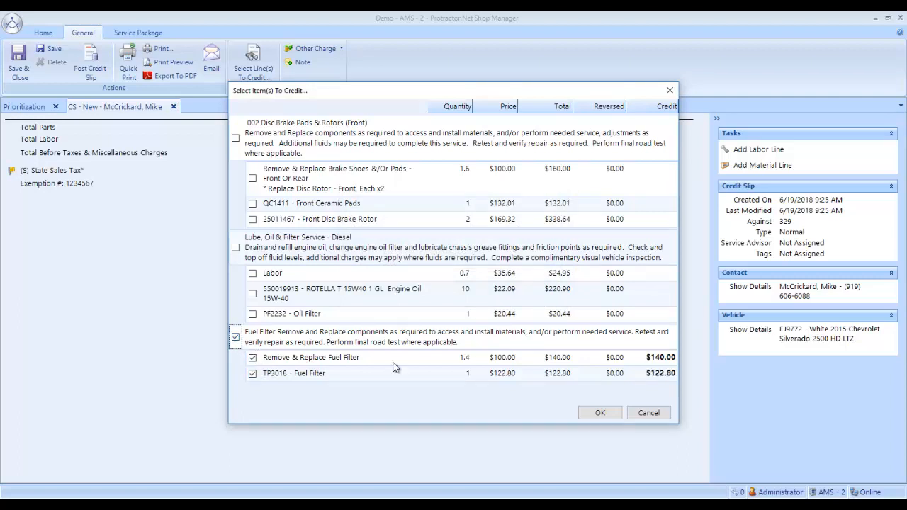
click(600, 413)
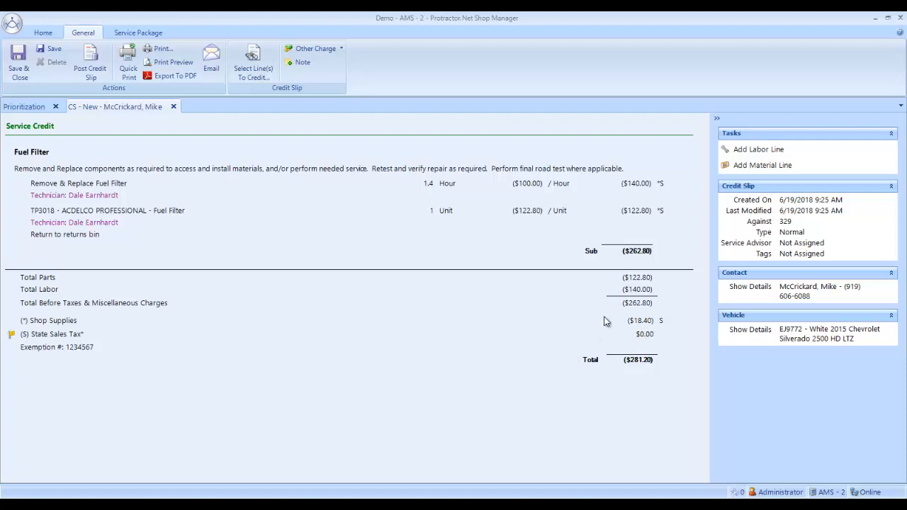
Override the other charges on the Remove & Replace Fuel Filter labor line and exclude Shop Supplies.
double_click(145, 185)
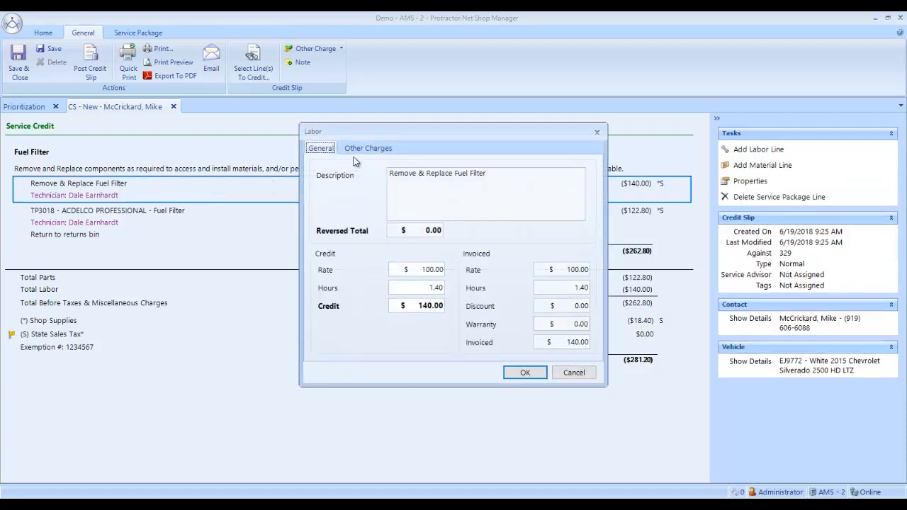
click(367, 148)
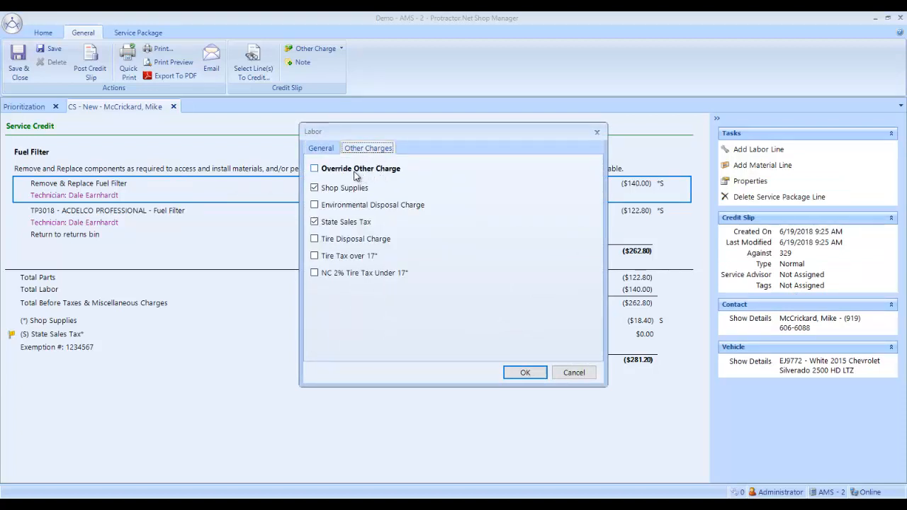
click(316, 170)
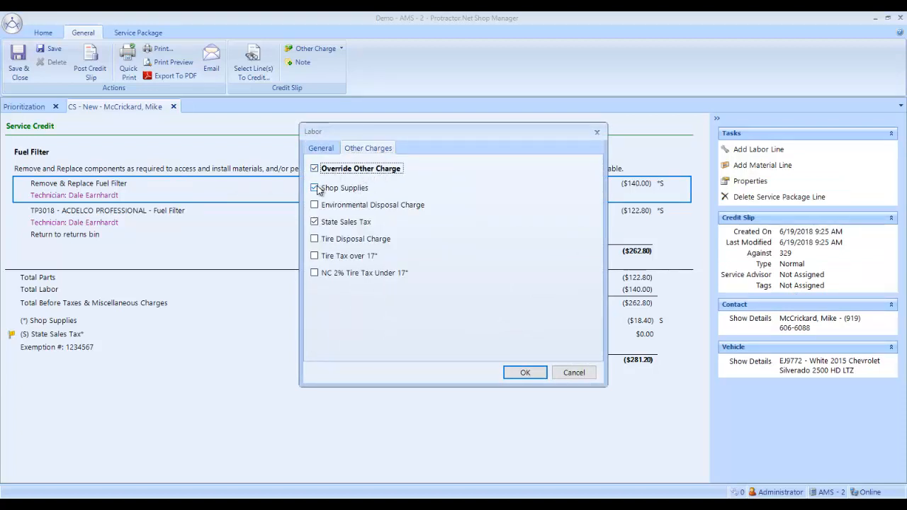
click(315, 188)
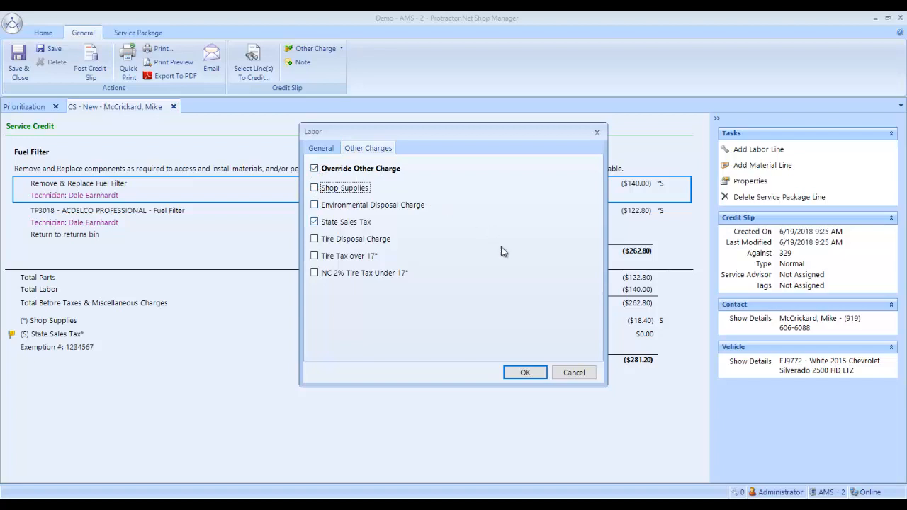
click(525, 373)
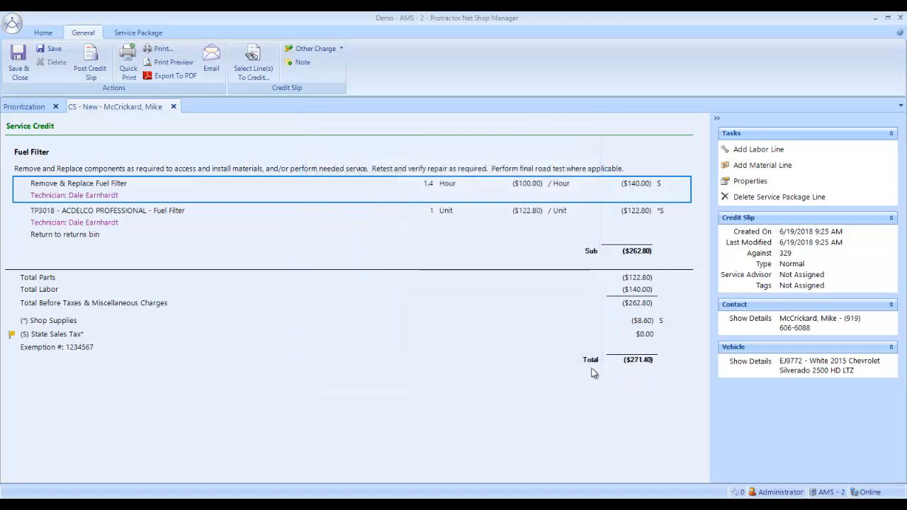
Override the other charges on the TP3018 Fuel Filter material line and exclude Shop Supplies.
double_click(139, 215)
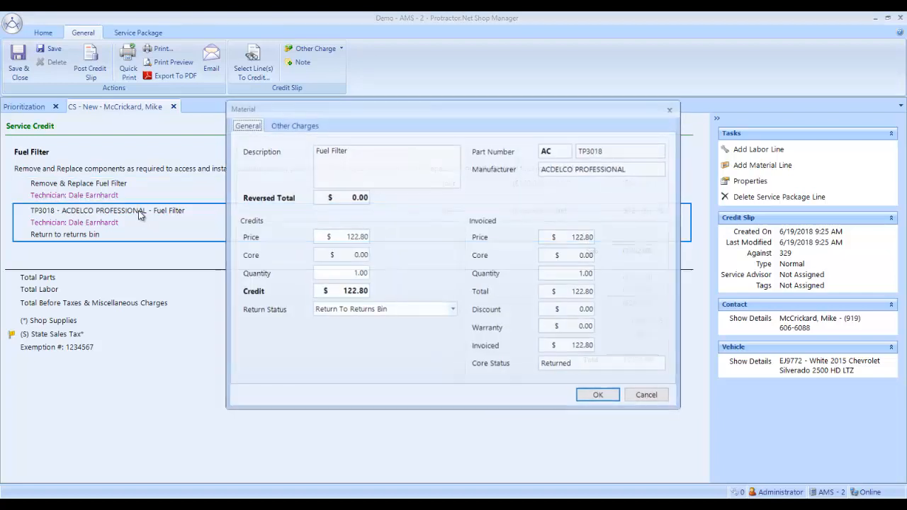
click(290, 127)
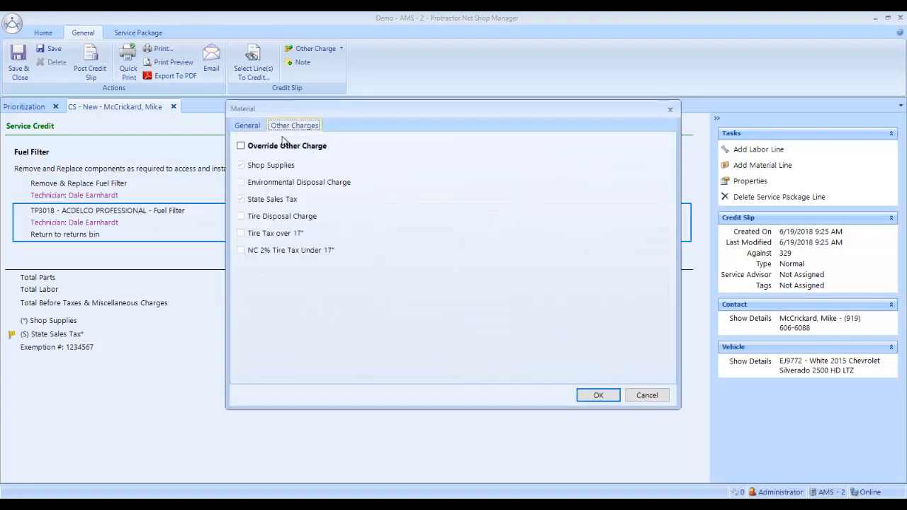
click(241, 146)
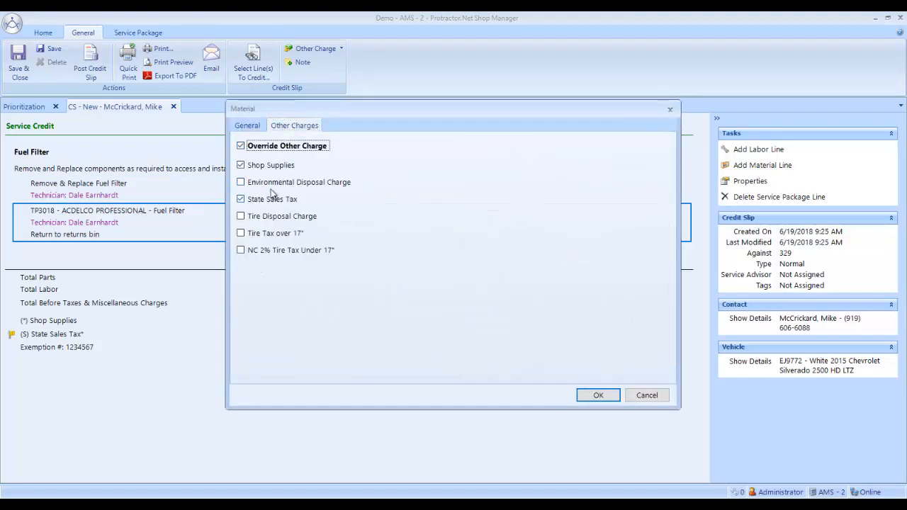
click(241, 168)
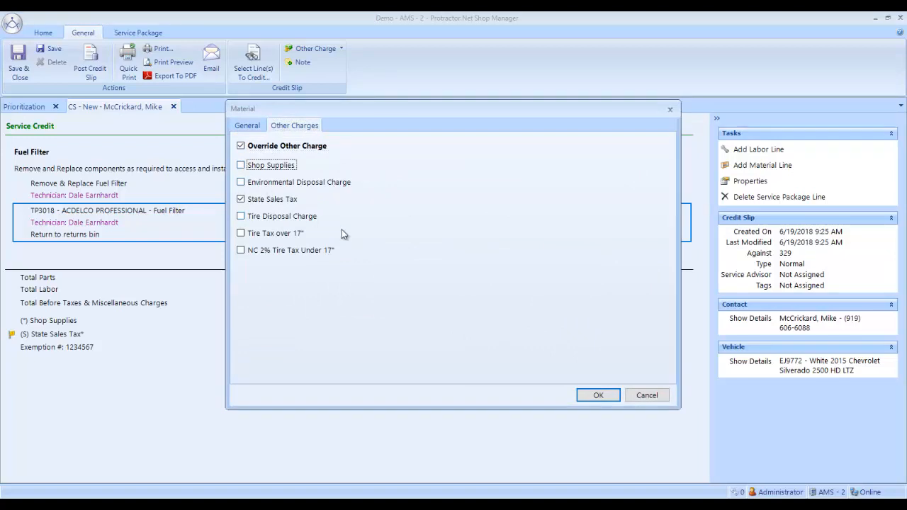
click(596, 395)
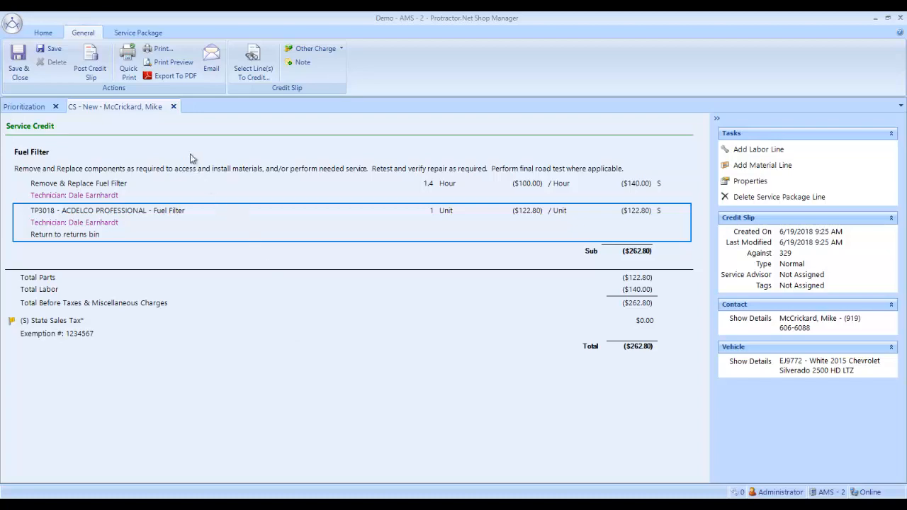
Close the new credit slip that reverses the Fuel Filter invoice lines and return to the work order list.
click(174, 107)
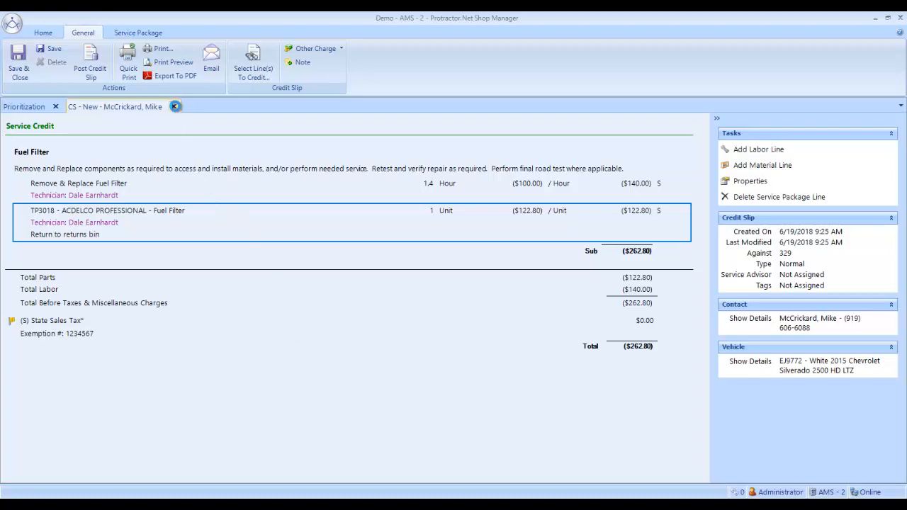
click(462, 301)
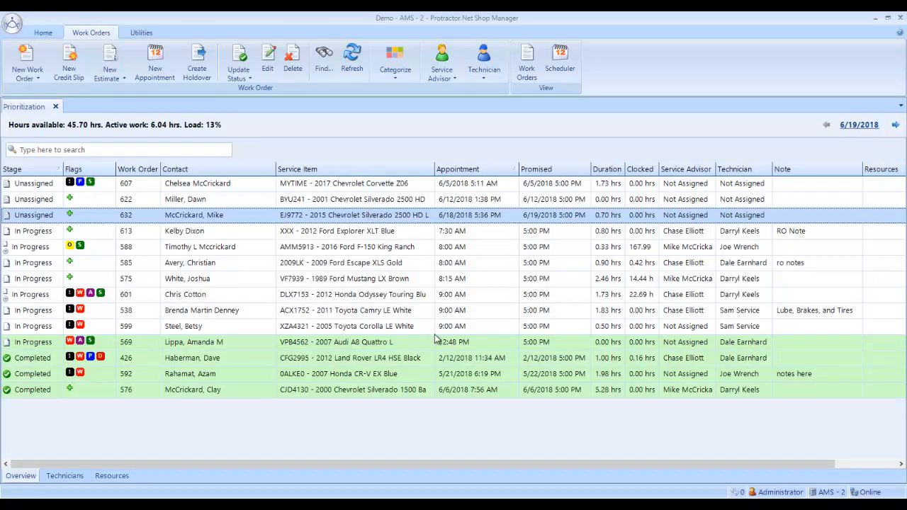
Create a new credit slip against the customer's 2015 Chevrolet Silverado 2500 HD LTZ with the general credit only option.
mouse_move(282, 281)
click(71, 60)
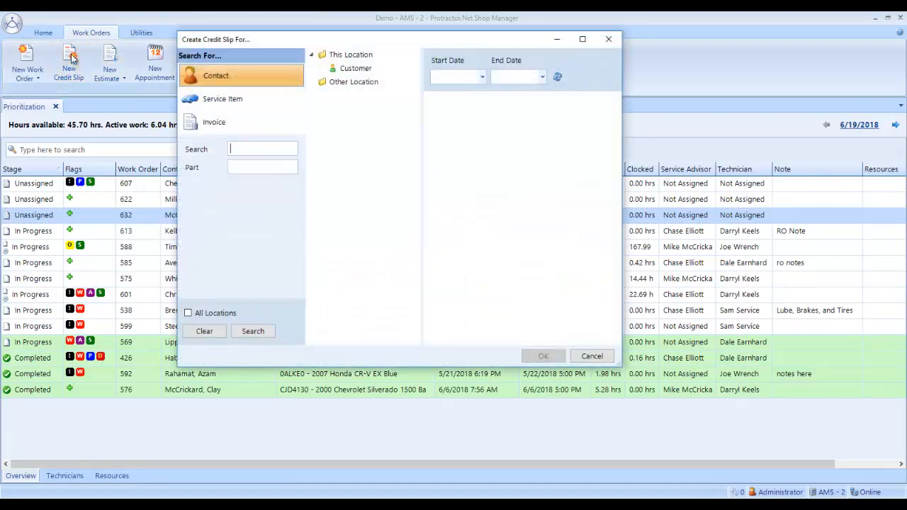
text(mccrick)
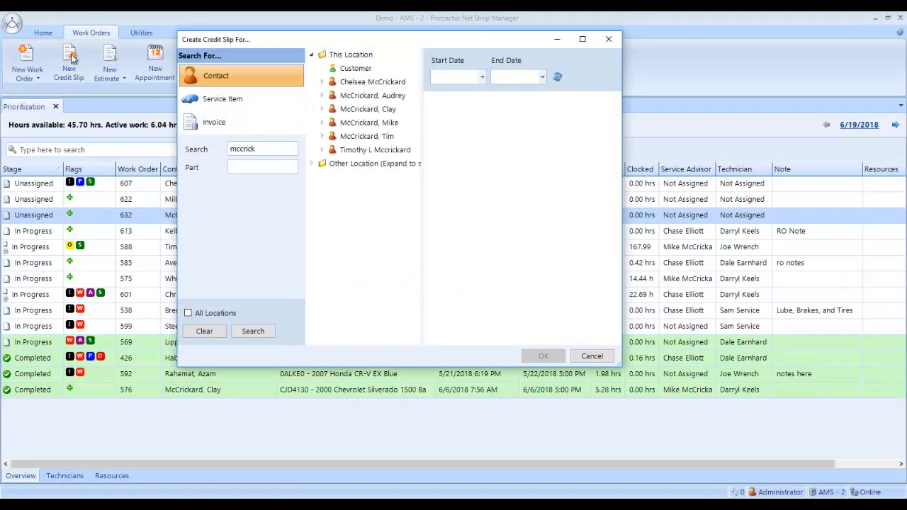
click(322, 123)
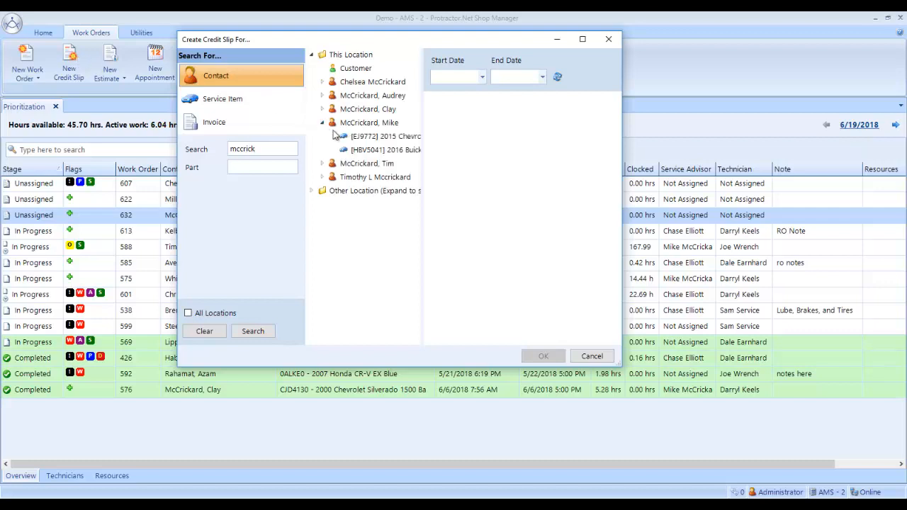
click(363, 137)
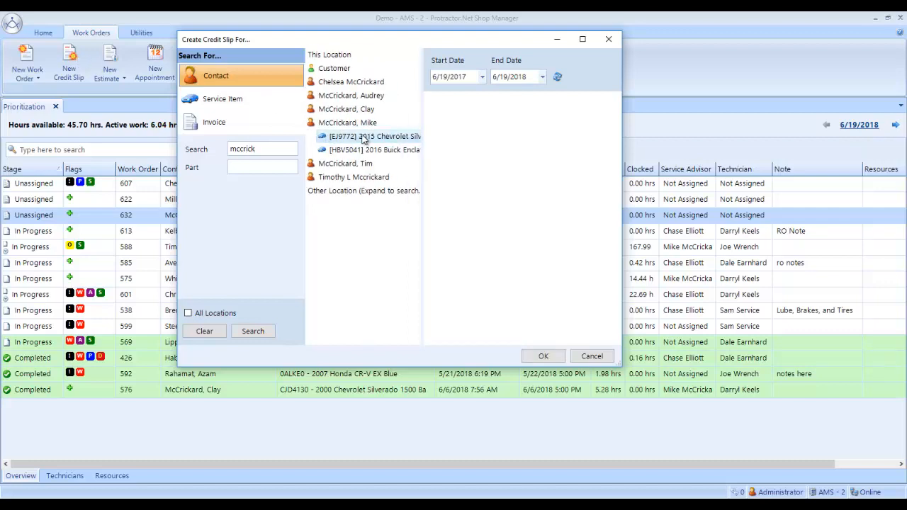
click(543, 354)
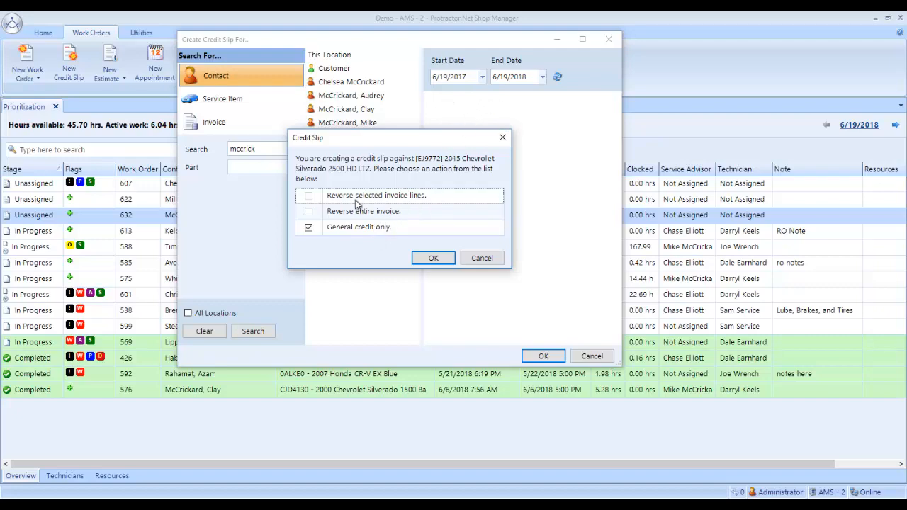
click(427, 257)
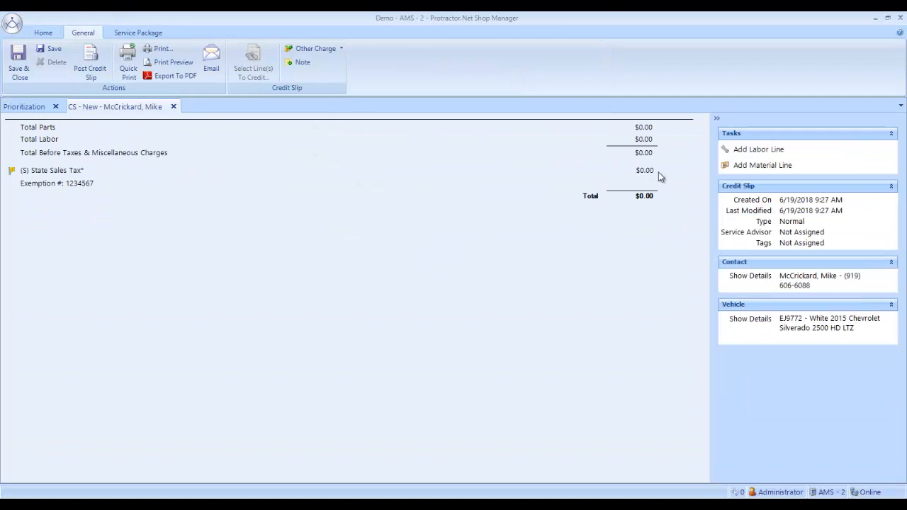
Start a labor credit line in the Driveability (Fuel, Ignition & Emission Systems) category with the description "Refund for fuel filter problem".
click(753, 156)
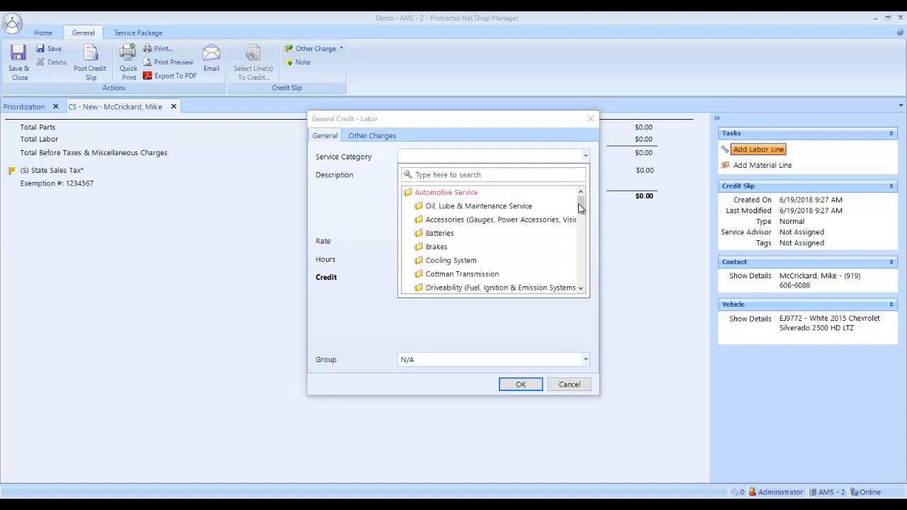
drag(579, 204, 579, 208)
click(505, 274)
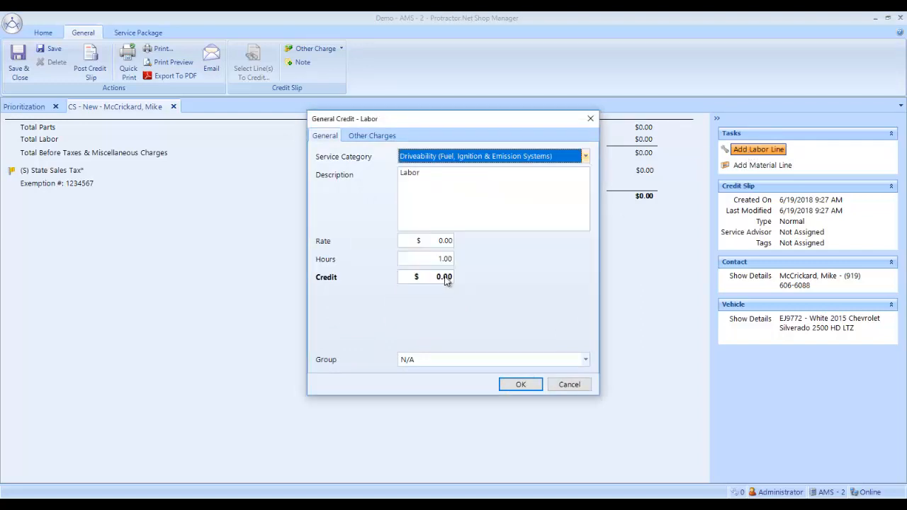
click(427, 172)
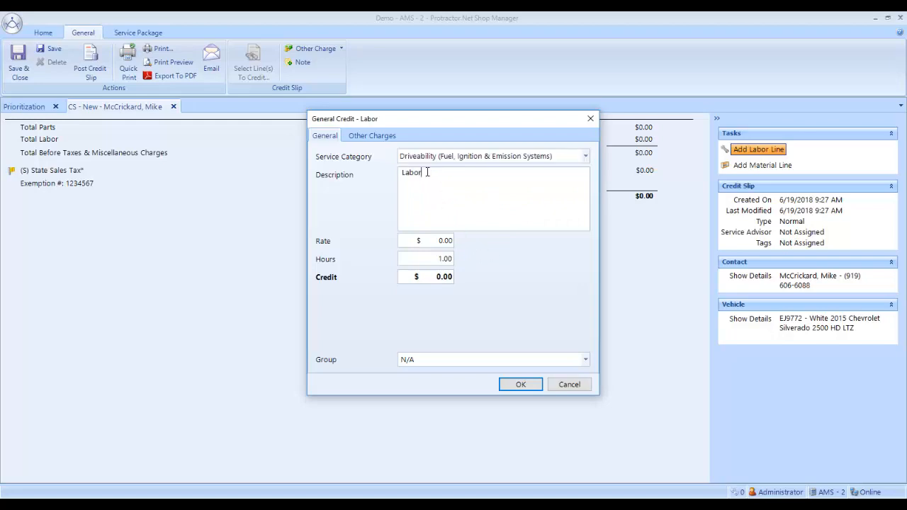
drag(423, 172, 391, 172)
text(Refund for fuel filter problem)
Set the labor credit to 0.5 hours and $45.50, and add the line to the credit slip.
click(430, 260)
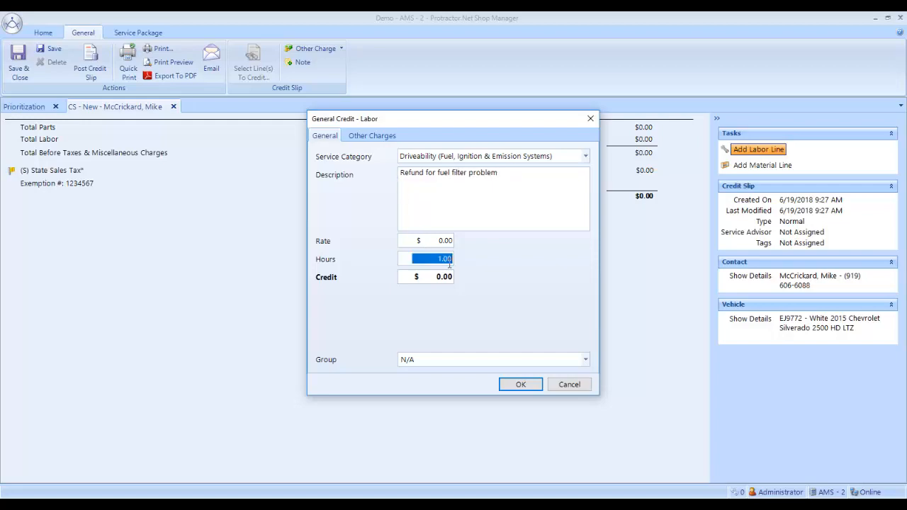
text(.5)
key(Tab)
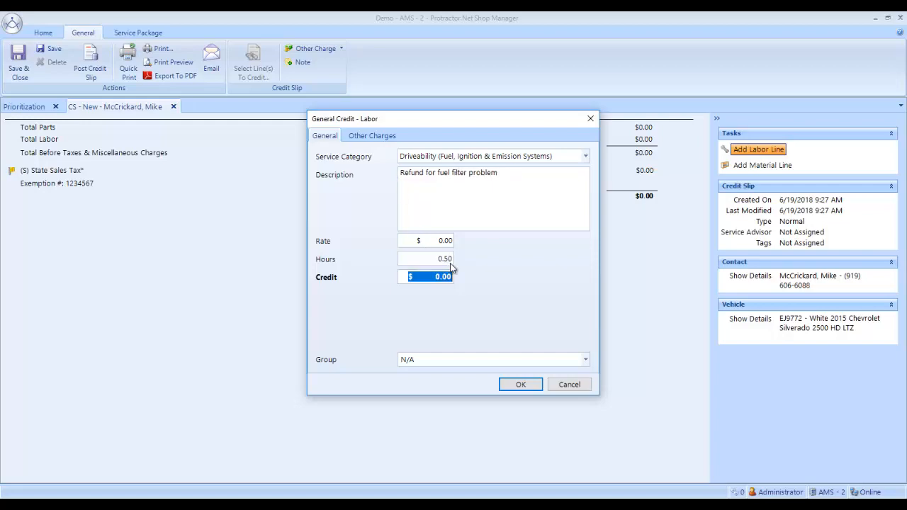
text(45)
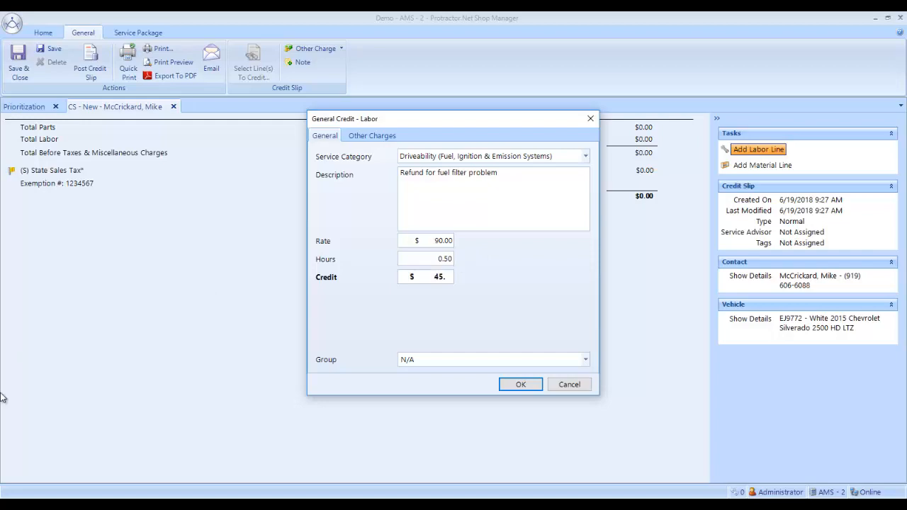
text(.50)
key(Tab)
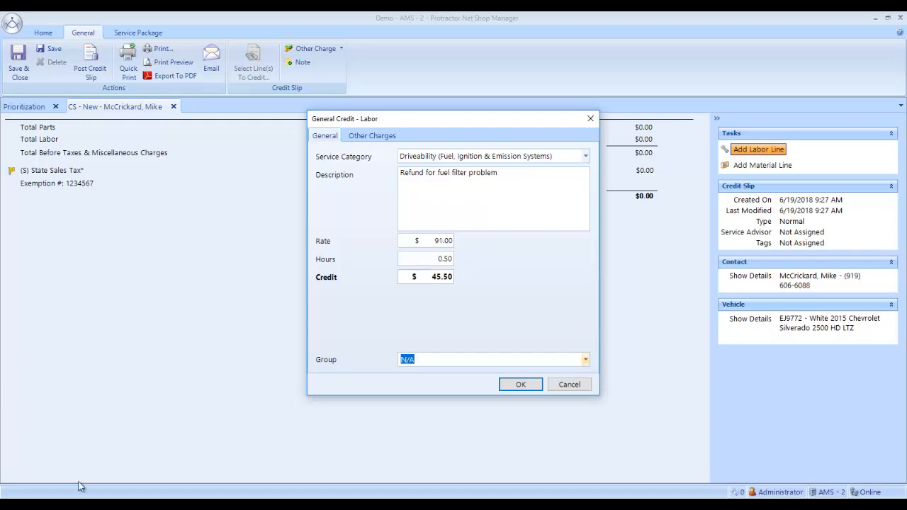
click(508, 388)
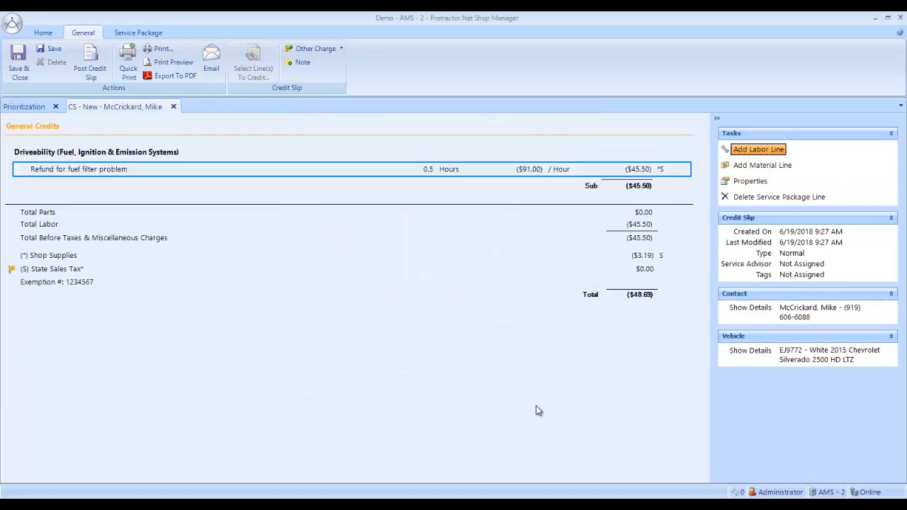